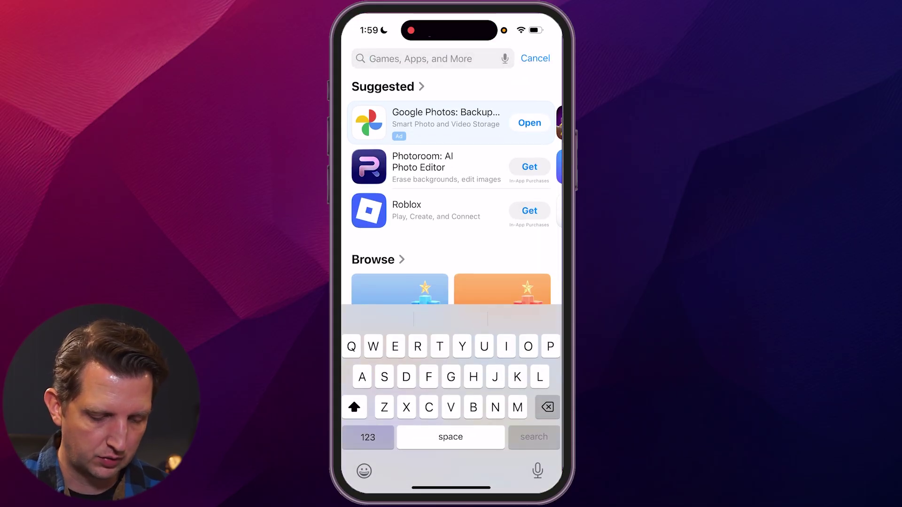
{"action": "type", "text": "gmail"}
Run the App Store search for 'gmail'
{"action": "key", "text": "Return"}
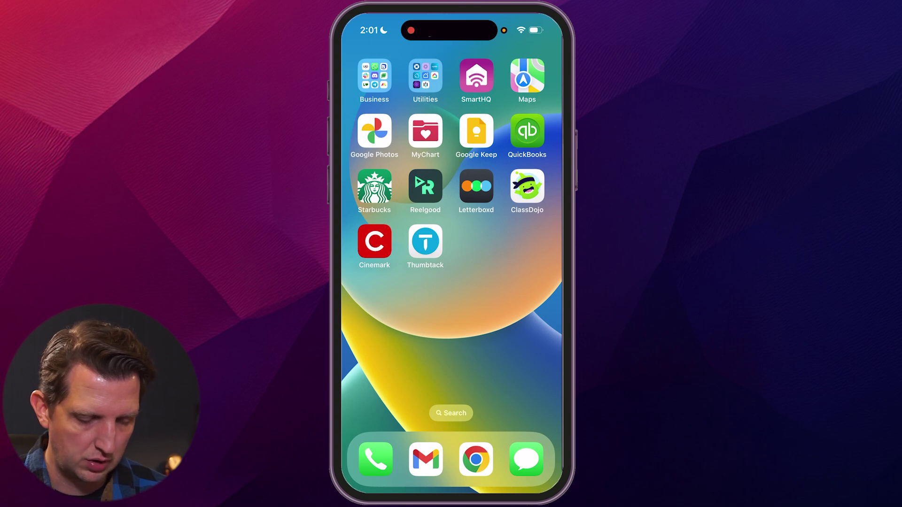
Open Settings from search and go to the Mail settings result
{"action": "left_click", "coordinate": [451, 412]}
{"action": "left_click", "coordinate": [375, 93]}
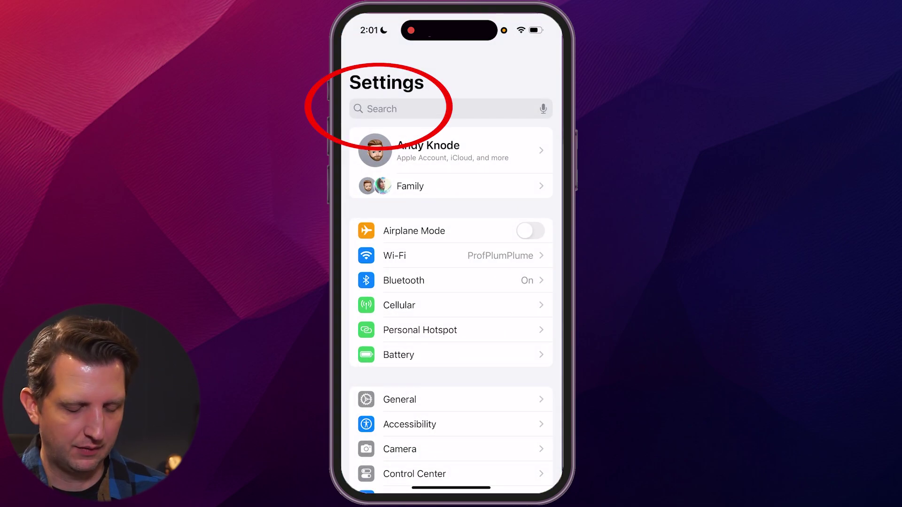
{"action": "left_click", "coordinate": [381, 109]}
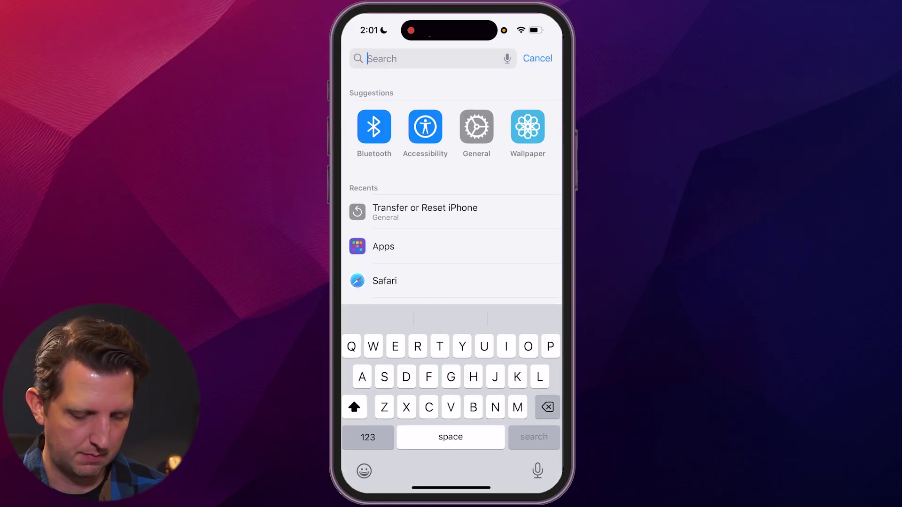
{"action": "type", "text": "Mail"}
{"action": "left_click", "coordinate": [383, 87]}
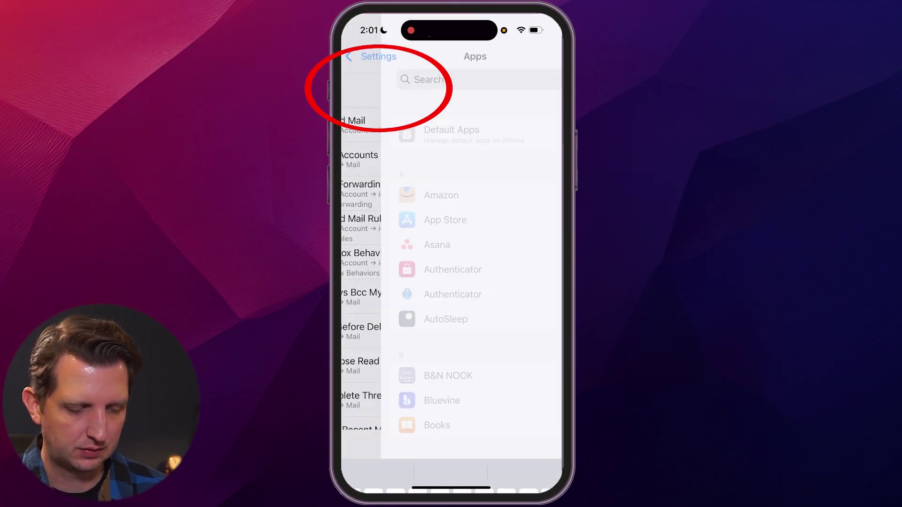